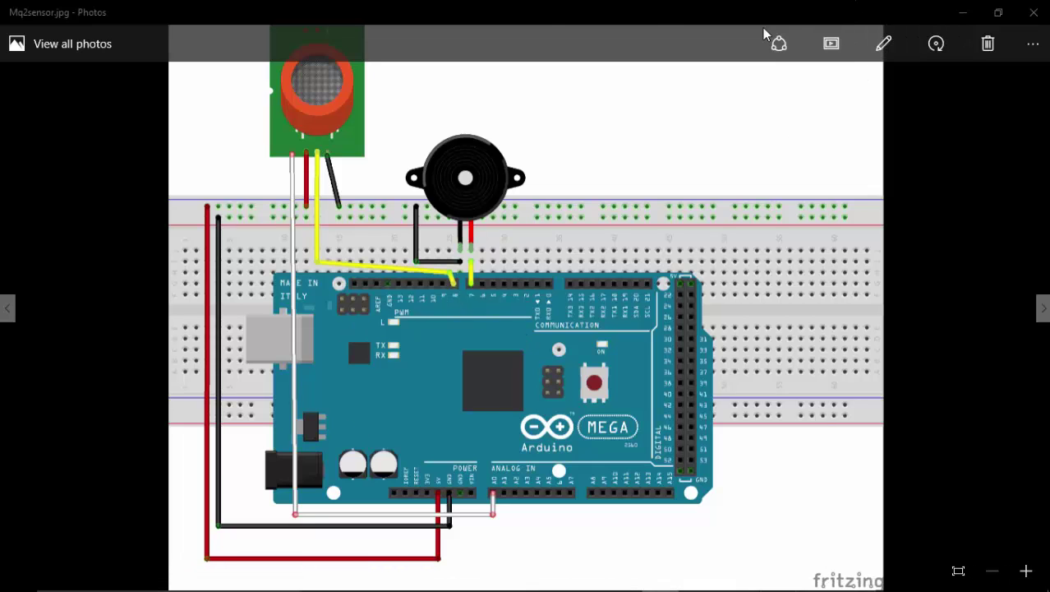
# Minimize the circuit photo and move the webcam viewer aside to reveal the MATLAB desktop
pyautogui.click(960, 13)
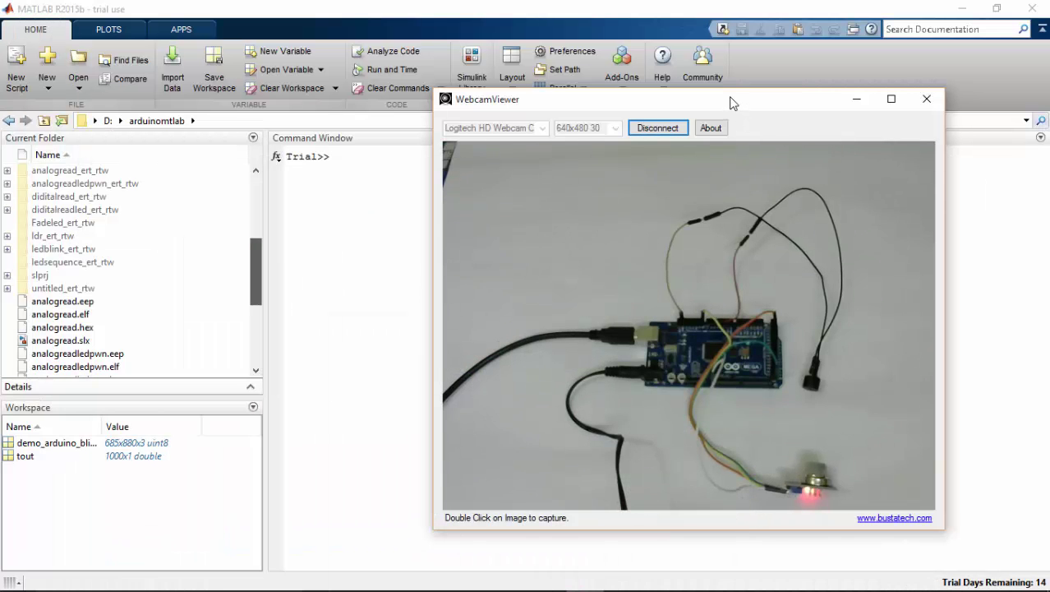
pyautogui.moveTo(728, 104); pyautogui.dragTo(294, 78)
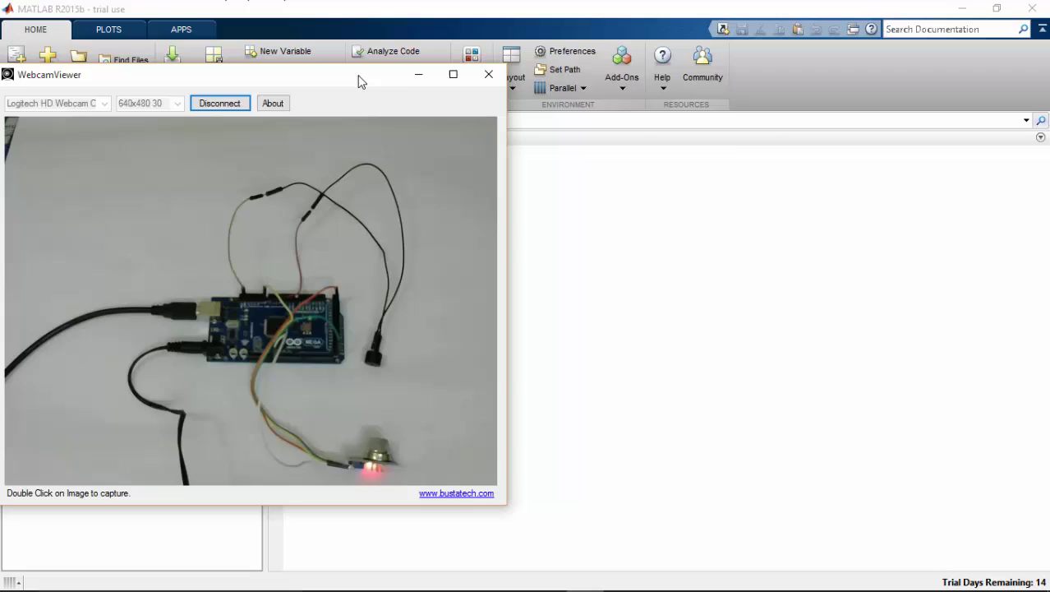
pyautogui.moveTo(358, 78); pyautogui.dragTo(622, 131)
# Minimize the webcam viewer, open the Library Browser at the Arduino support package, and create a new model
pyautogui.click(682, 128)
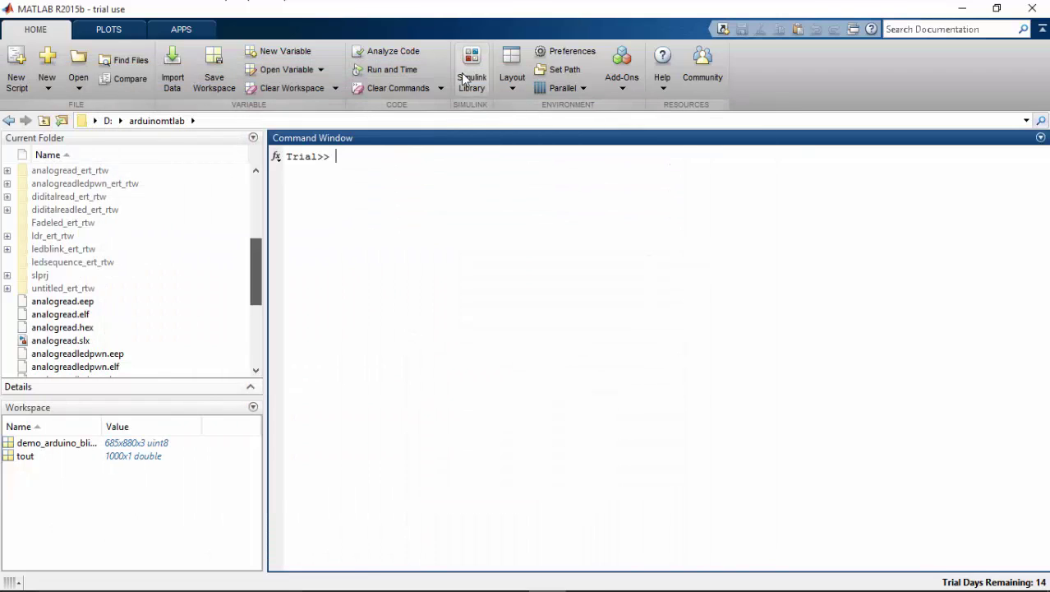
pyautogui.click(472, 70)
pyautogui.click(38, 118)
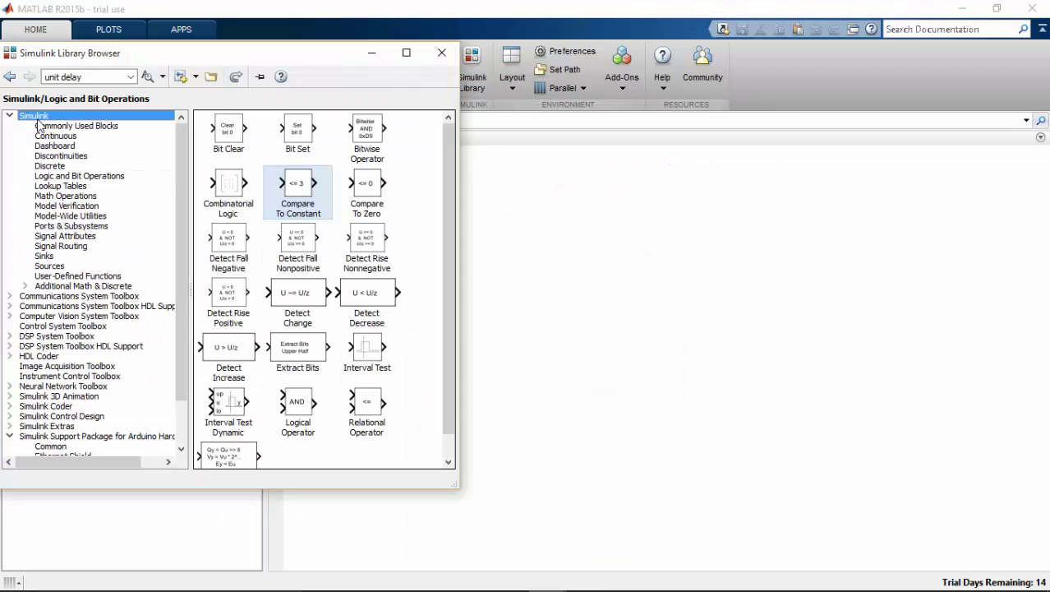
pyautogui.moveTo(184, 164); pyautogui.dragTo(189, 279)
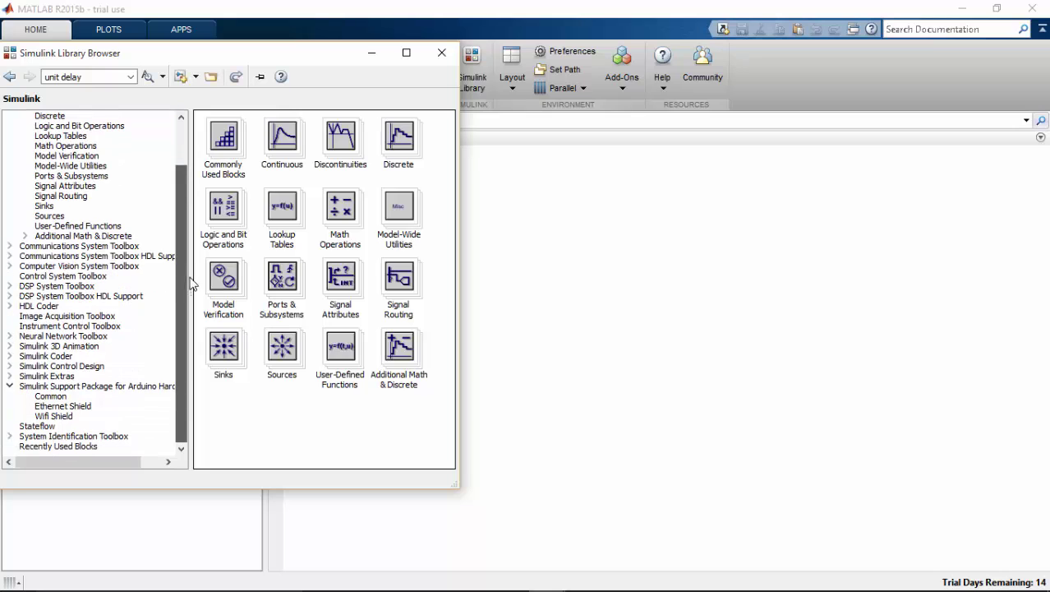
pyautogui.click(120, 388)
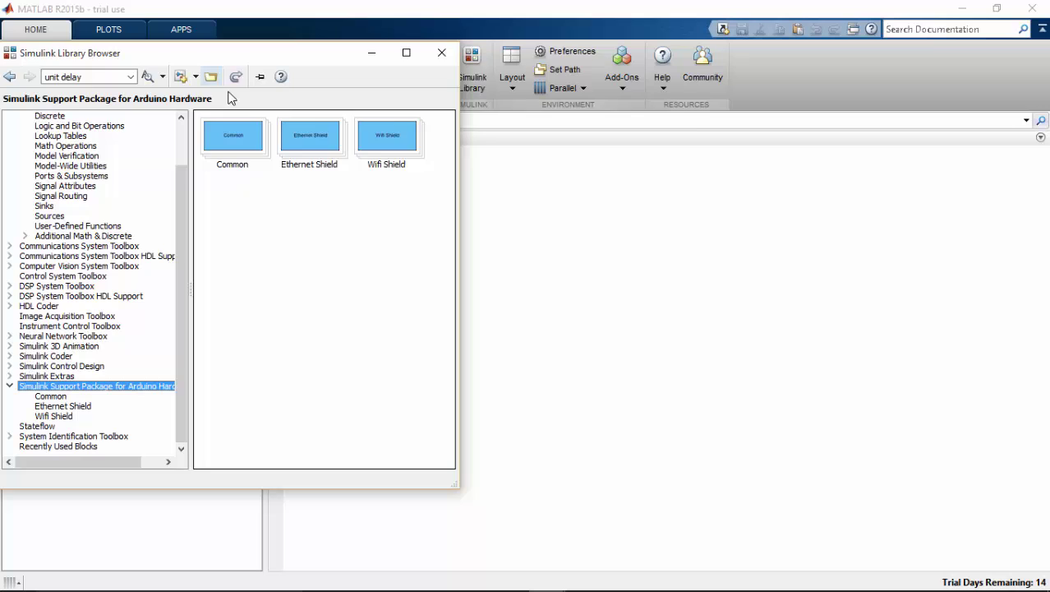
pyautogui.hotkey('ctrl', 'n')
# Place Arduino Digital Input and Digital Output blocks from the Common set into the new model
pyautogui.moveTo(294, 67); pyautogui.dragTo(641, 84)
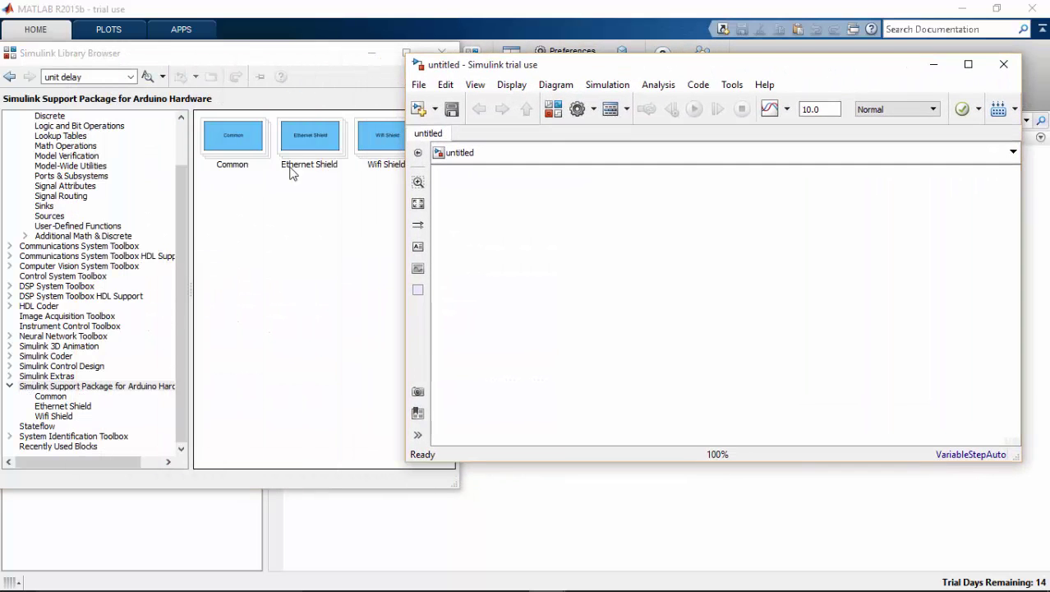
pyautogui.doubleClick(241, 137)
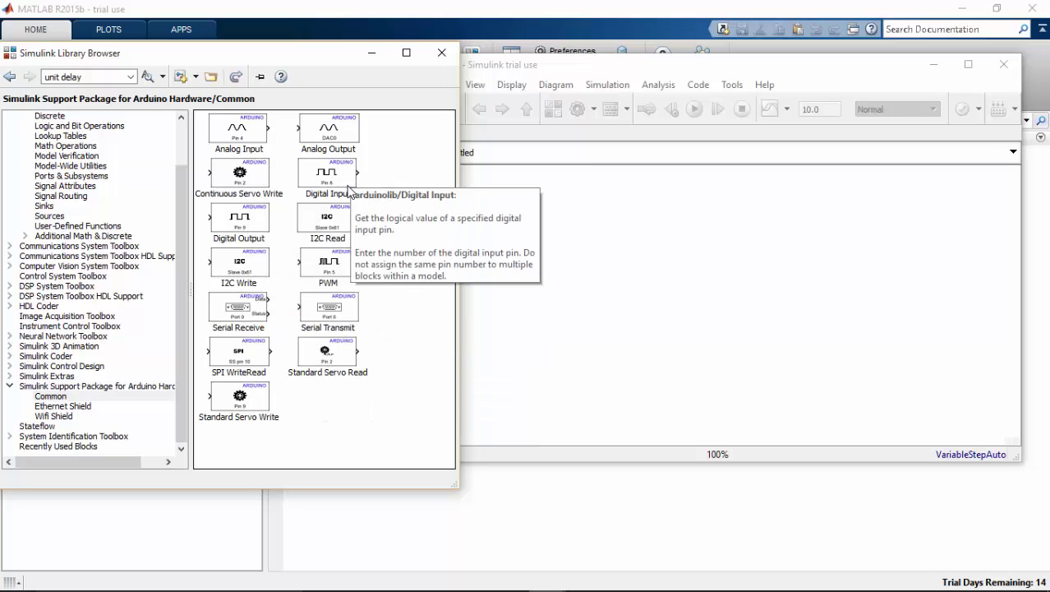
pyautogui.moveTo(345, 182); pyautogui.dragTo(546, 289)
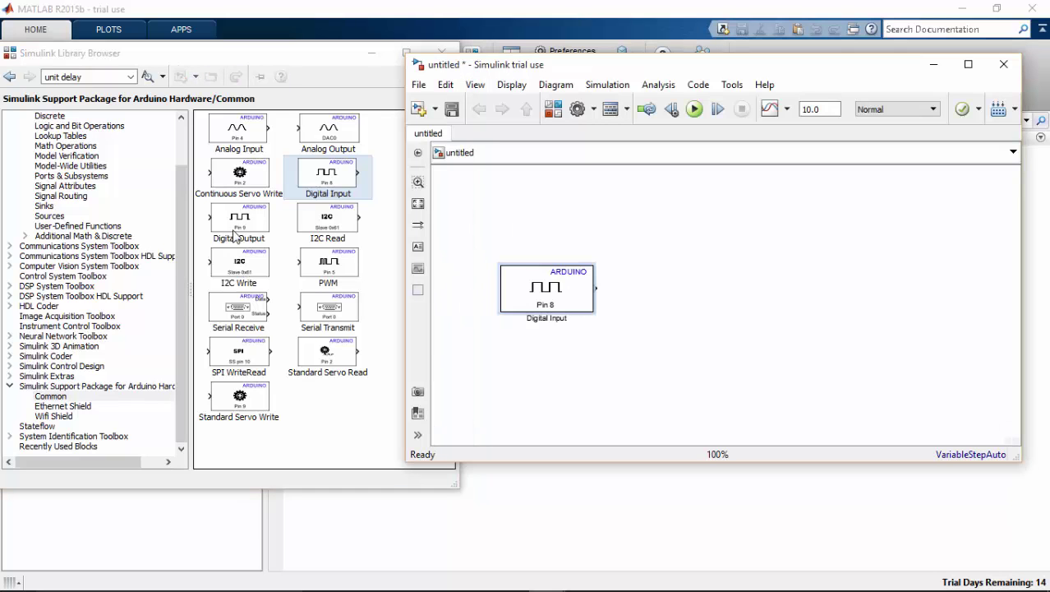
pyautogui.moveTo(235, 236); pyautogui.dragTo(721, 290)
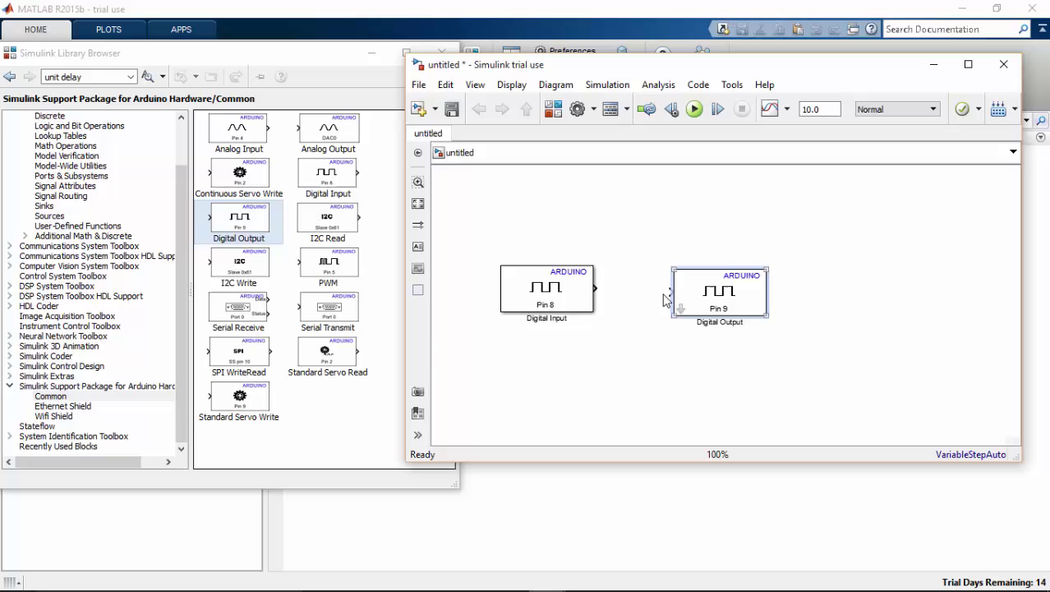
# Set the Digital Output block's pin number to 7
pyautogui.click(726, 303)
pyautogui.doubleClick(726, 312)
pyautogui.write('7')
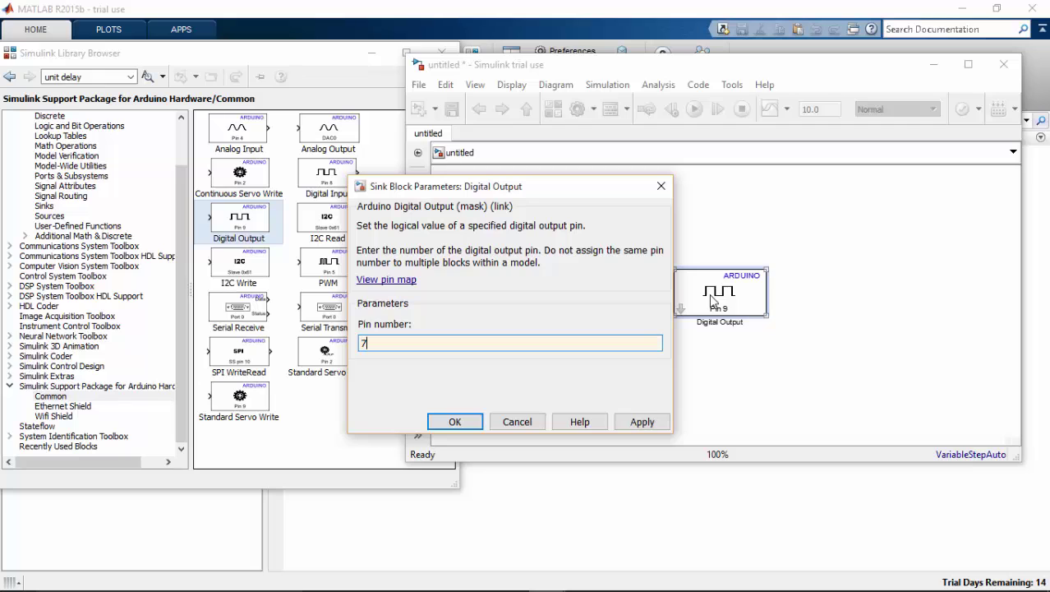
pyautogui.click(467, 422)
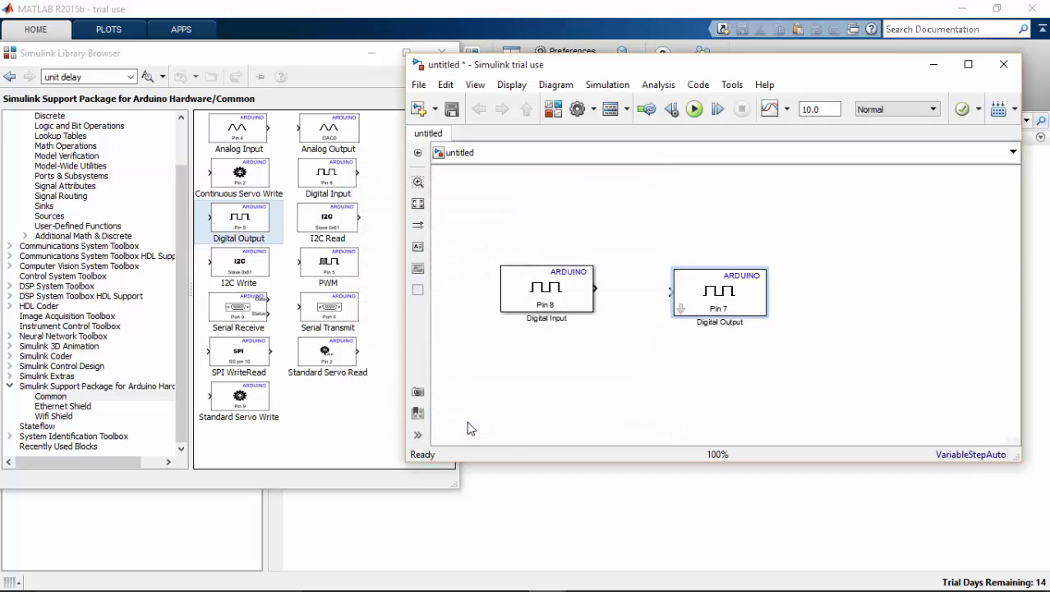
# Move Digital Output up-right and add a Sinks Scope block wired to the Digital Input output
pyautogui.moveTo(736, 279); pyautogui.dragTo(786, 231)
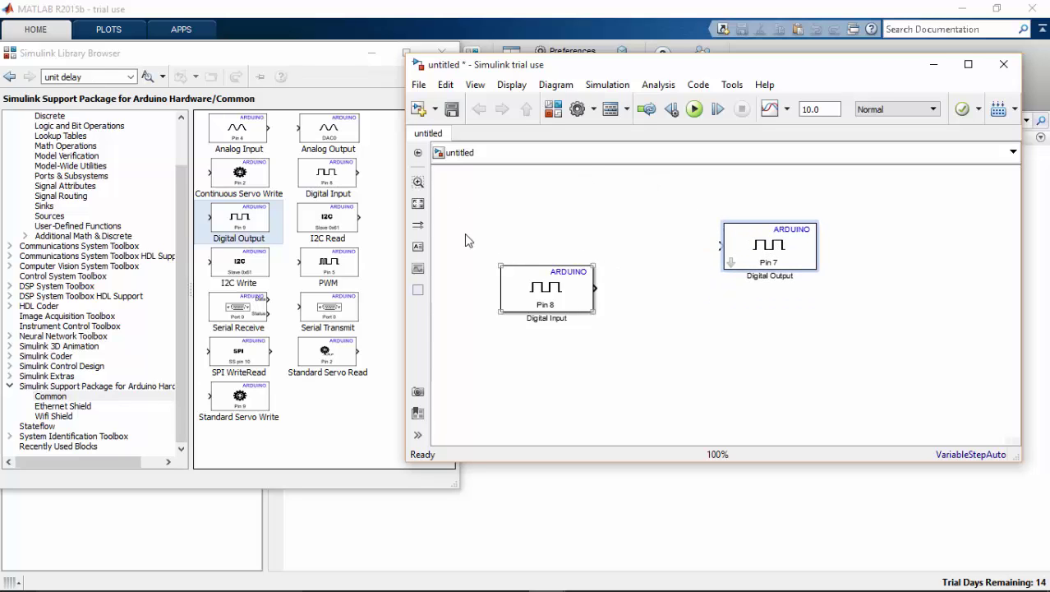
pyautogui.click(486, 210)
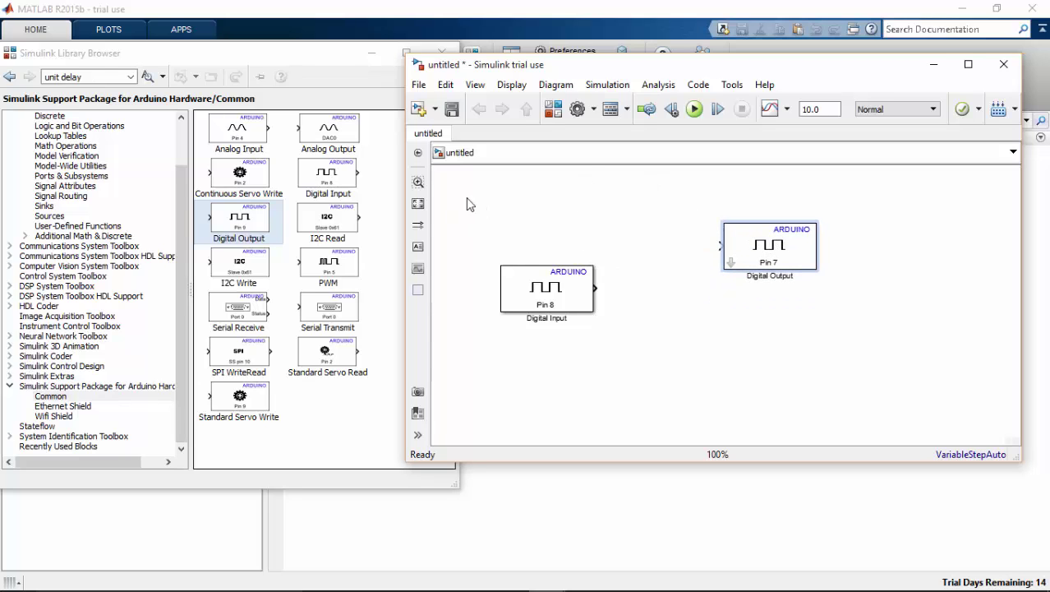
pyautogui.click(46, 216)
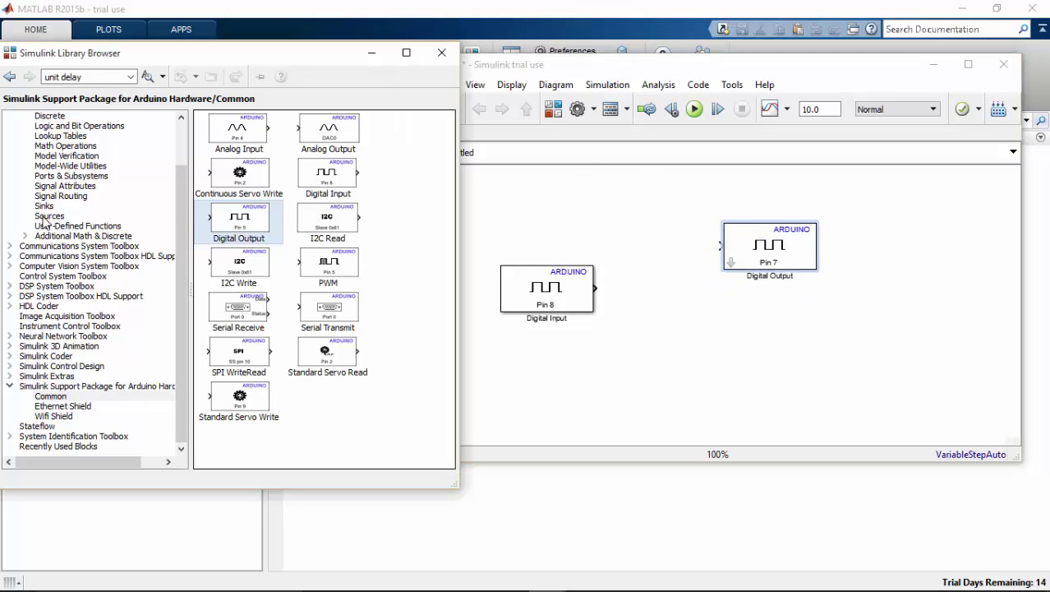
pyautogui.click(46, 207)
pyautogui.moveTo(332, 185)
pyautogui.mouseDown()
pyautogui.moveTo(622, 341)
pyautogui.moveTo(691, 360)
pyautogui.moveTo(691, 346)
pyautogui.moveTo(595, 286)
pyautogui.mouseUp()
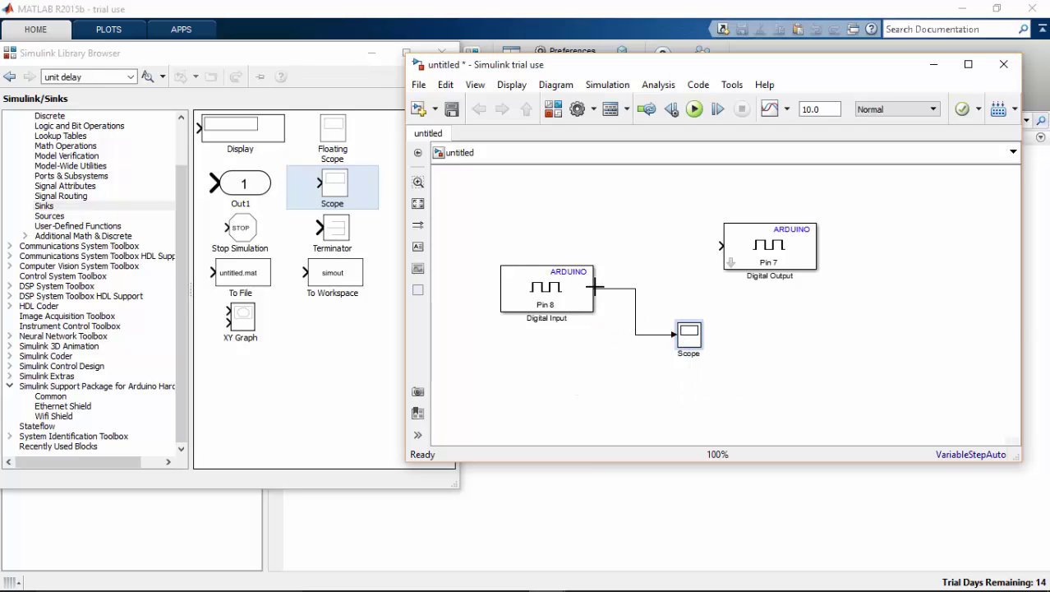
pyautogui.click(624, 349)
# Set the hardware board to Arduino Mega 2560 under Run on Target Hardware > Prepare to Run
pyautogui.click(732, 86)
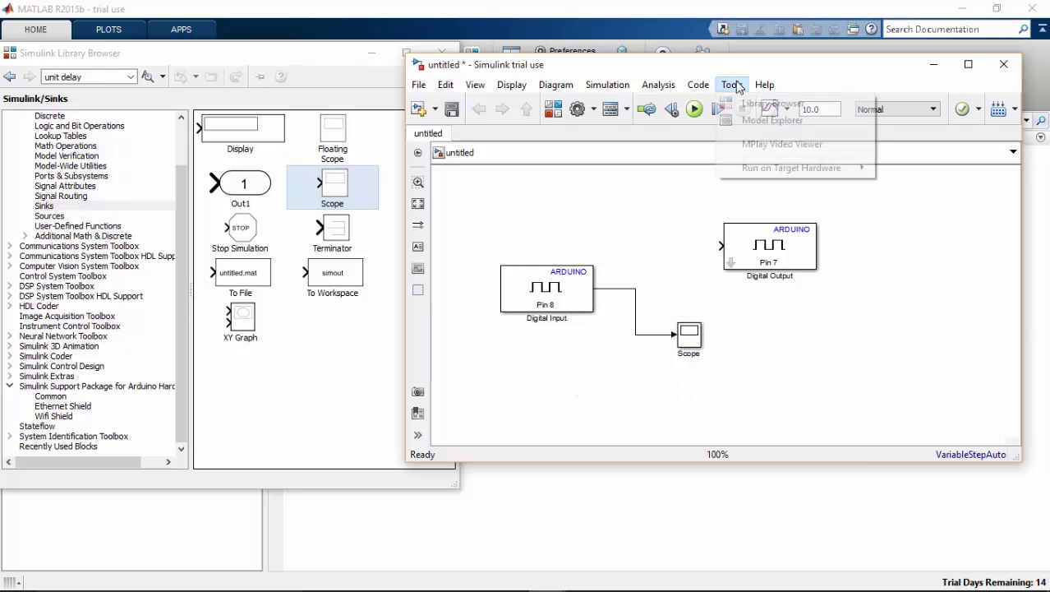
pyautogui.moveTo(772, 170)
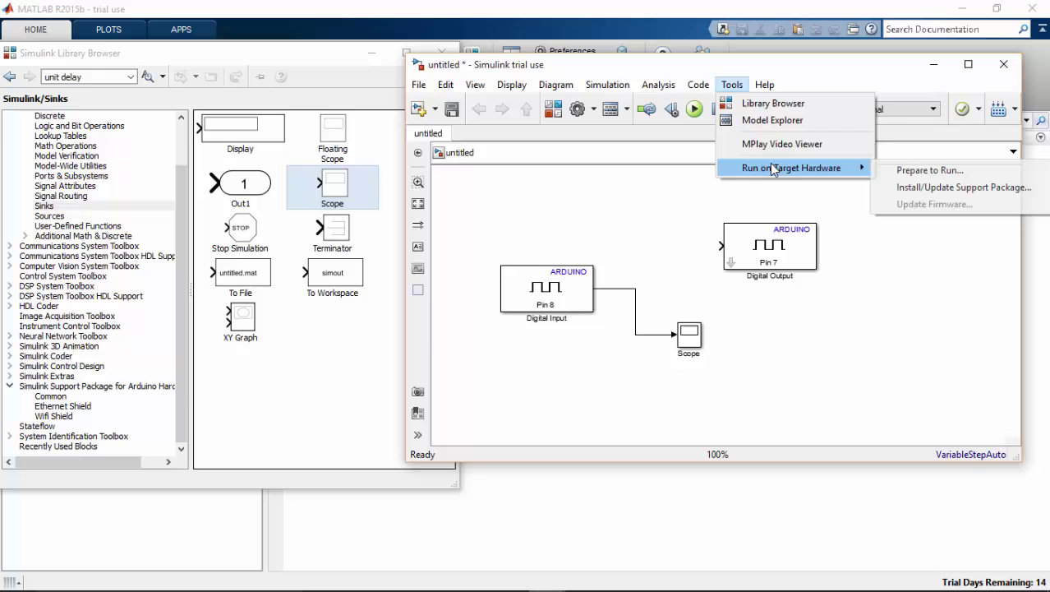
pyautogui.click(949, 169)
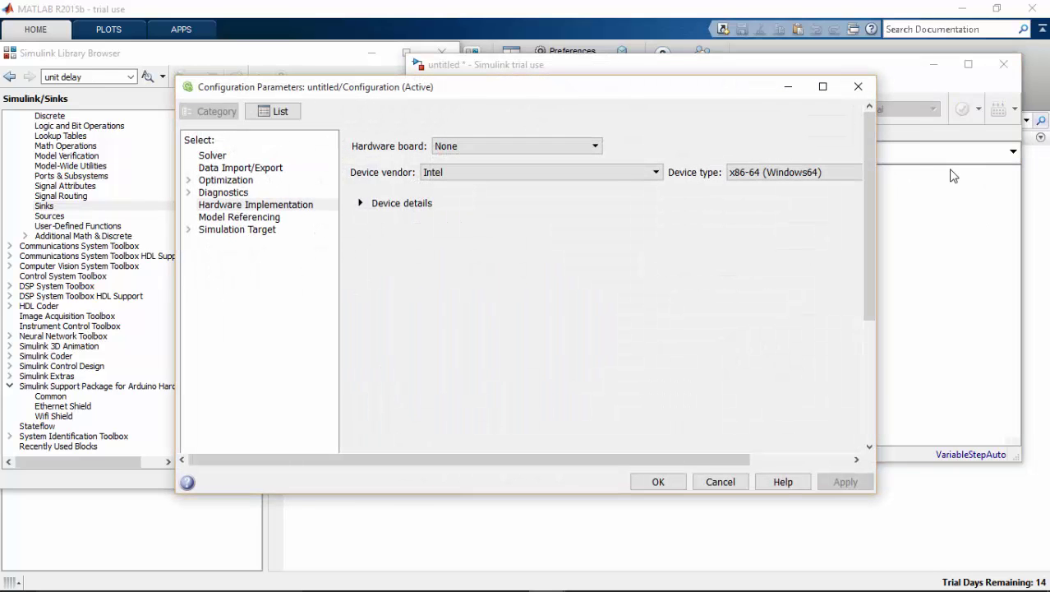
pyautogui.click(557, 146)
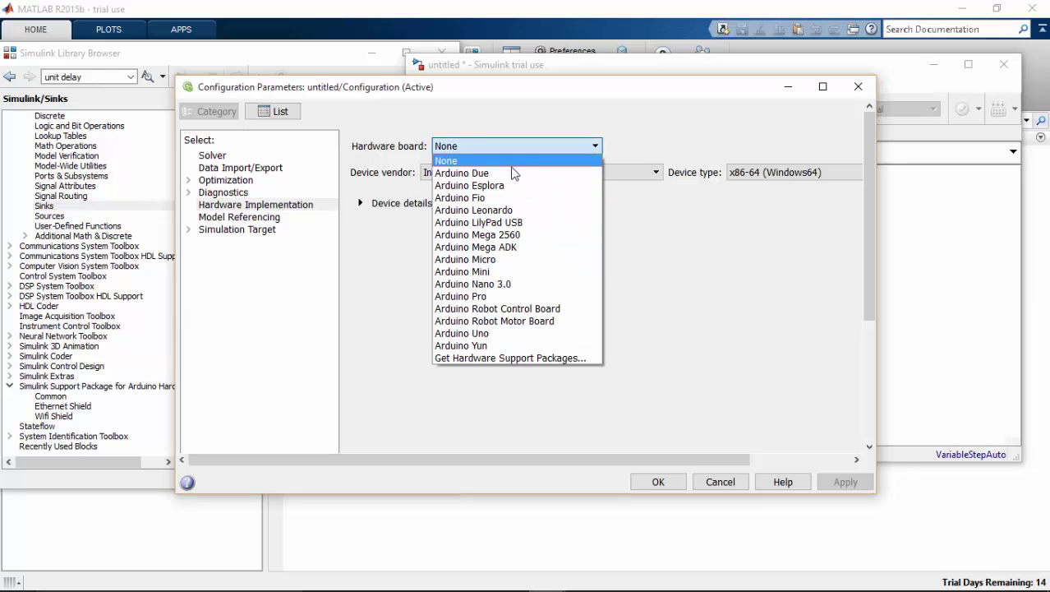
pyautogui.click(523, 234)
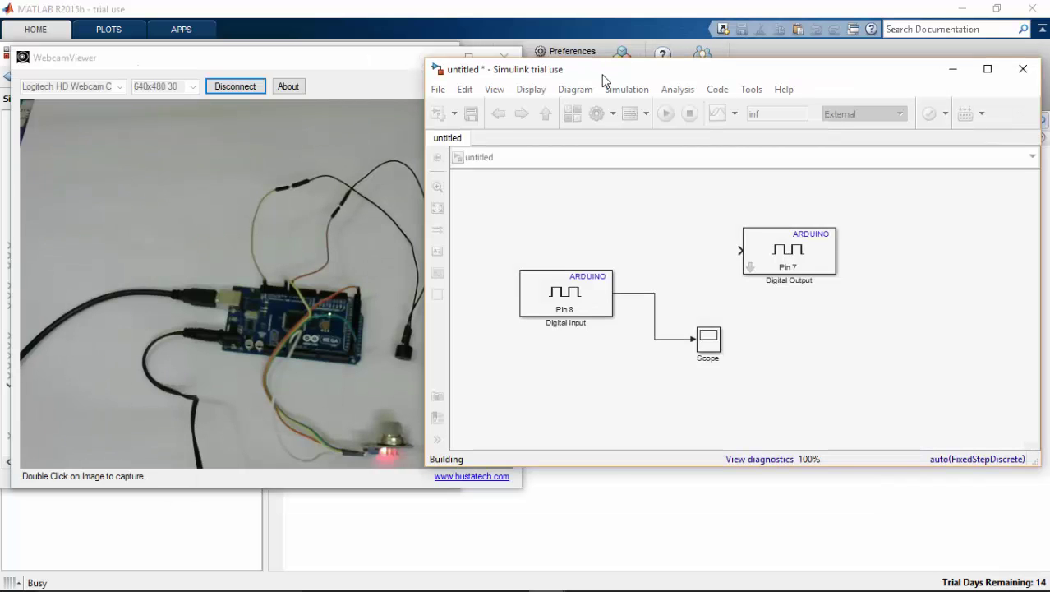
pyautogui.moveTo(602, 80); pyautogui.dragTo(591, 79)
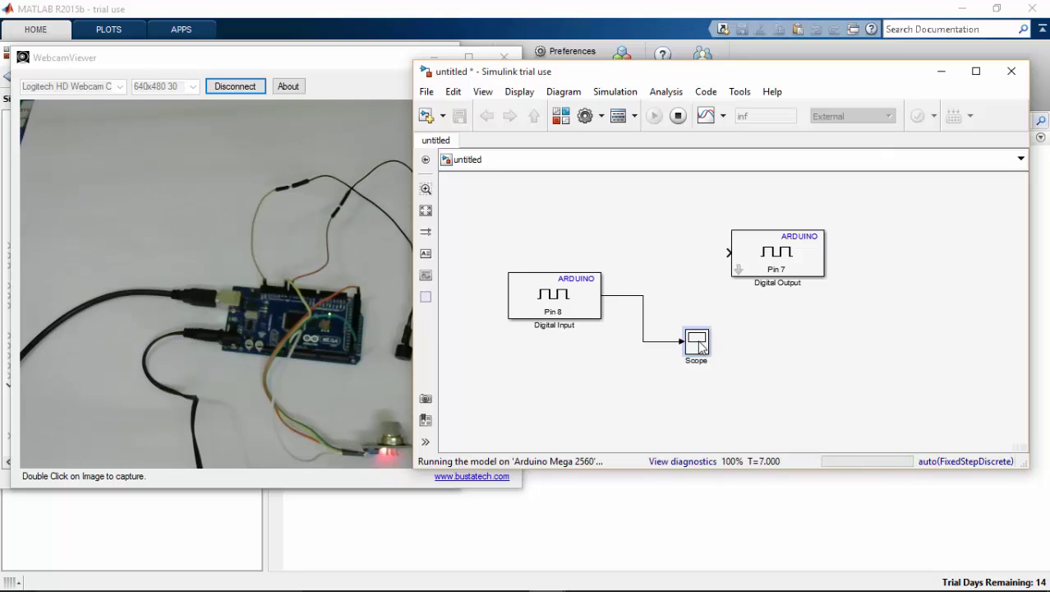
# Open the Scope display, watch the pin 8 signal while the model runs, then close it
pyautogui.doubleClick(699, 346)
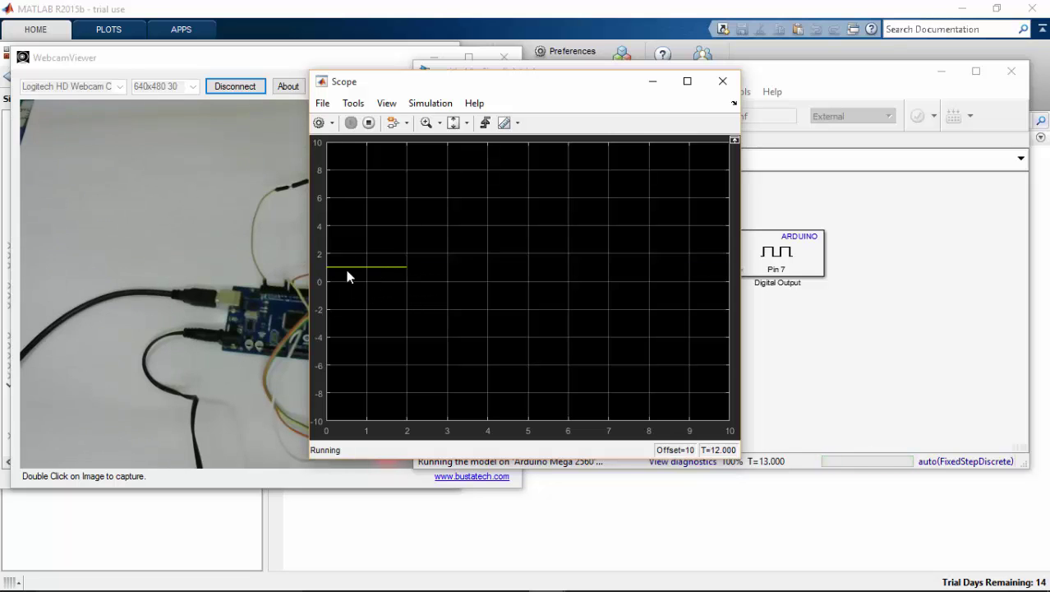
pyautogui.moveTo(429, 91); pyautogui.dragTo(613, 63)
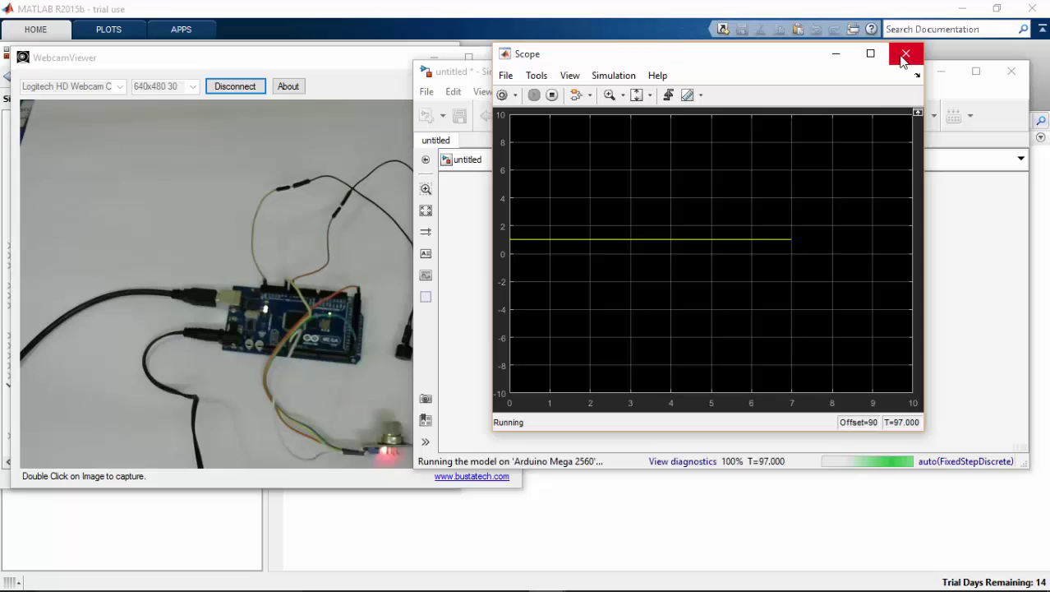
pyautogui.click(905, 54)
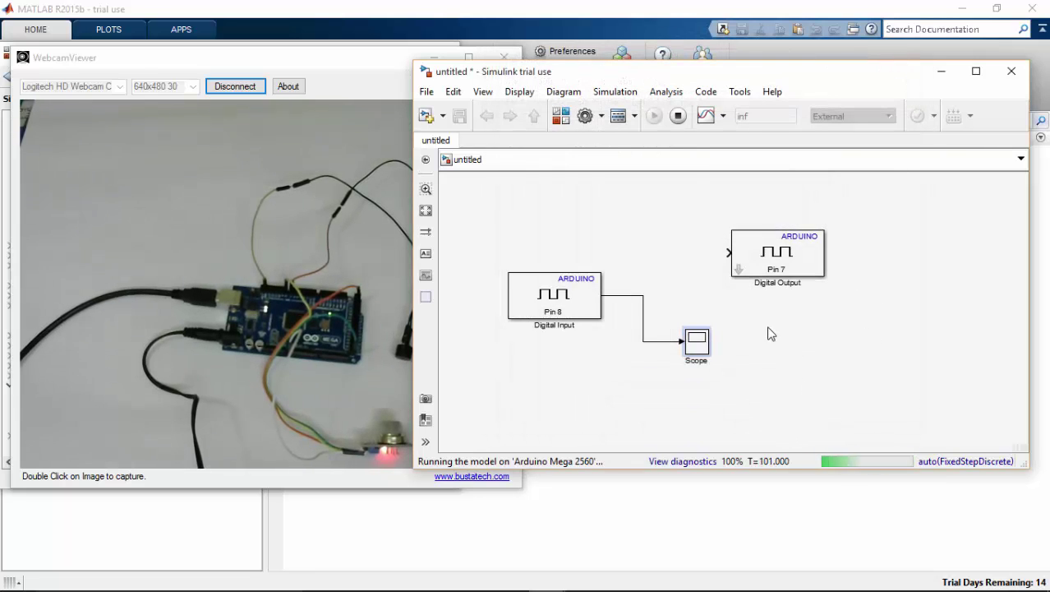
# Stop the running model and show the Logic and Bit Operations blocks in the Library Browser
pyautogui.click(679, 117)
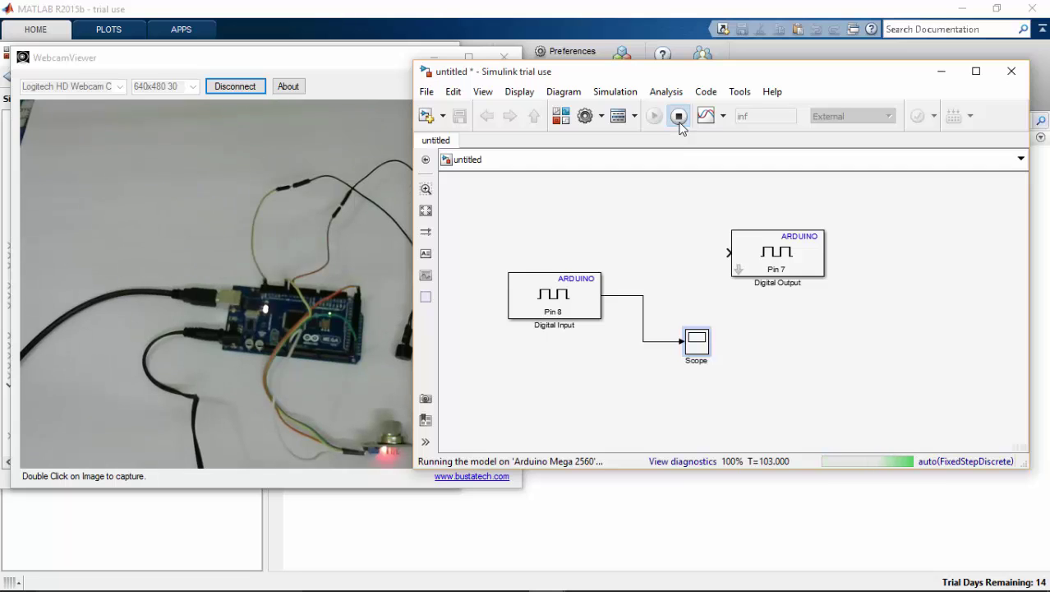
pyautogui.click(560, 116)
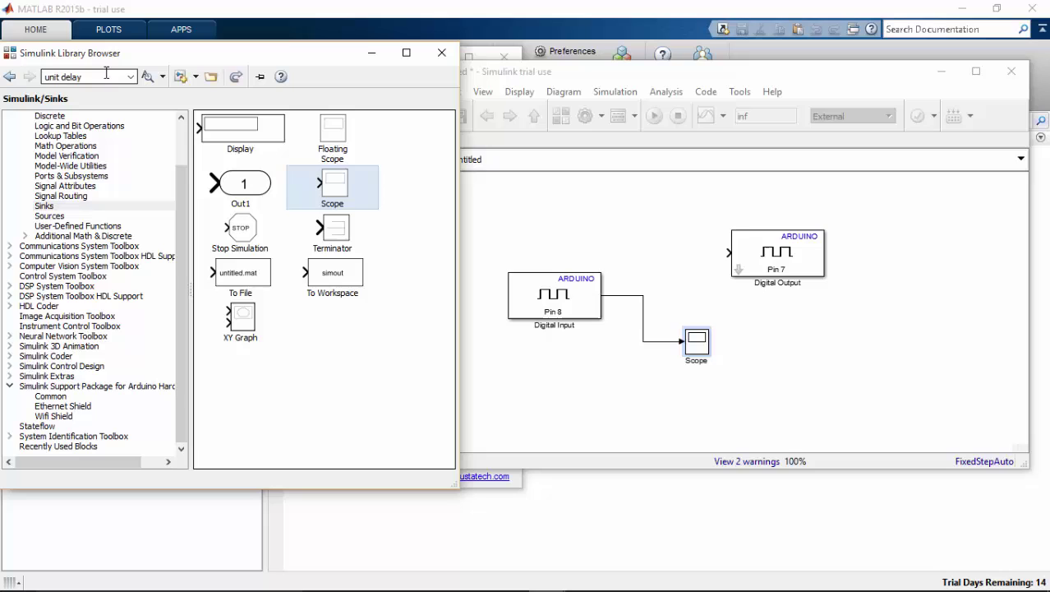
pyautogui.click(106, 73)
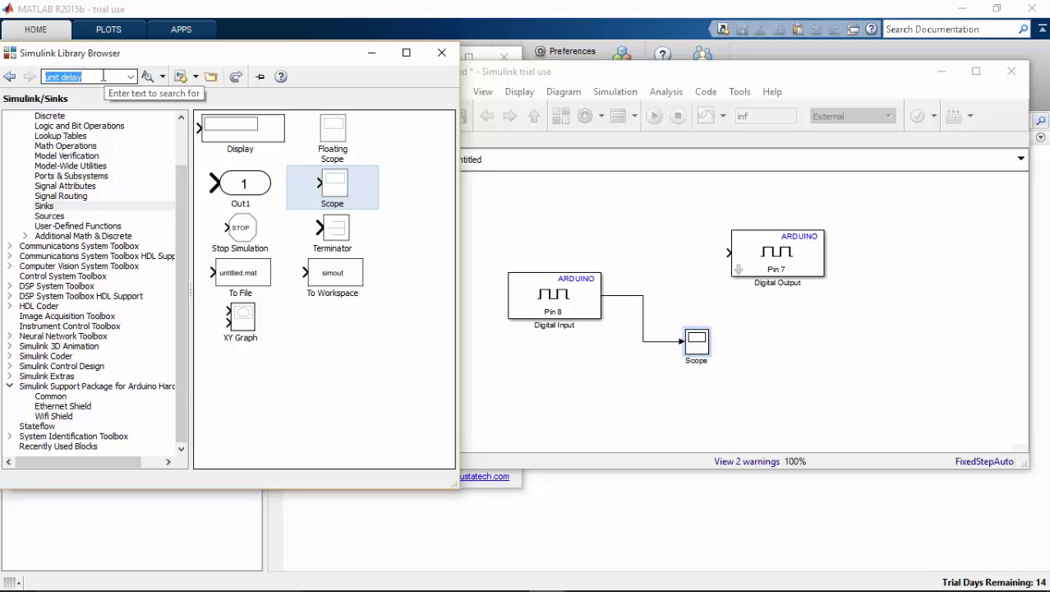
pyautogui.click(55, 126)
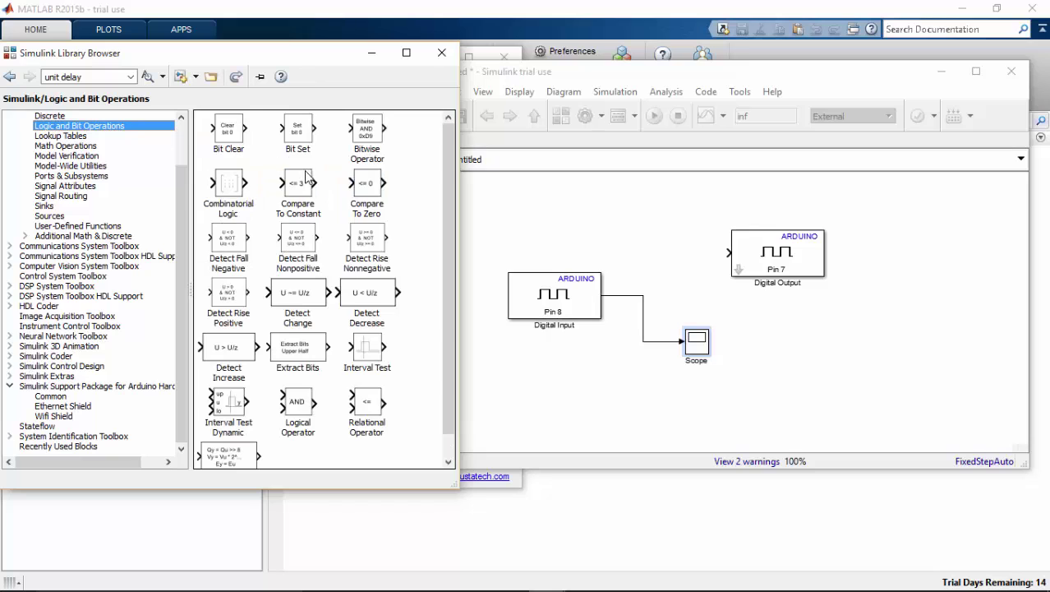
# Place a Compare To Constant block and set its constant to 1 with operator <
pyautogui.moveTo(303, 182); pyautogui.dragTo(693, 275)
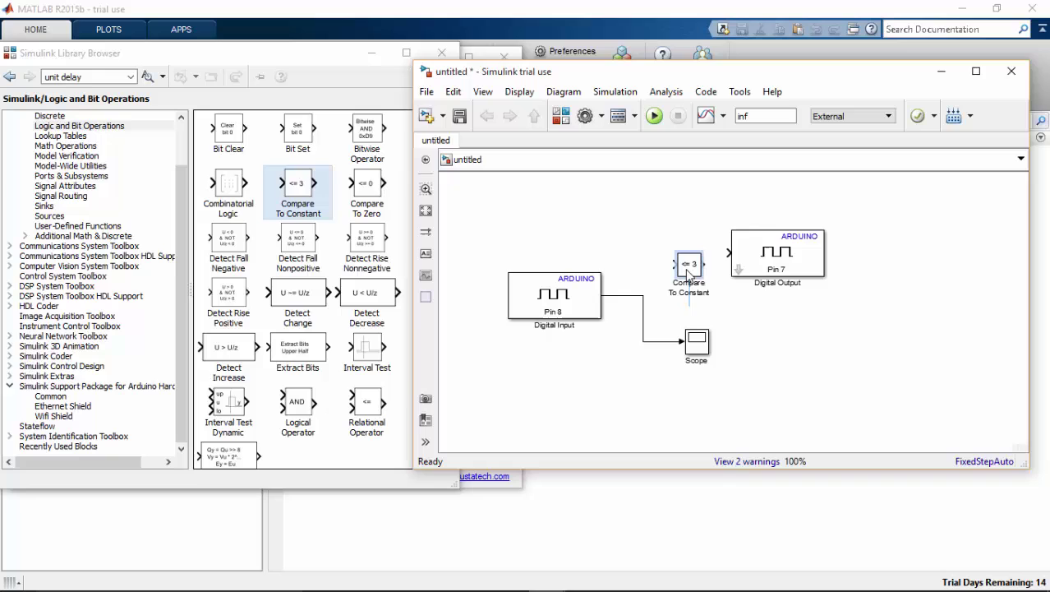
pyautogui.doubleClick(689, 276)
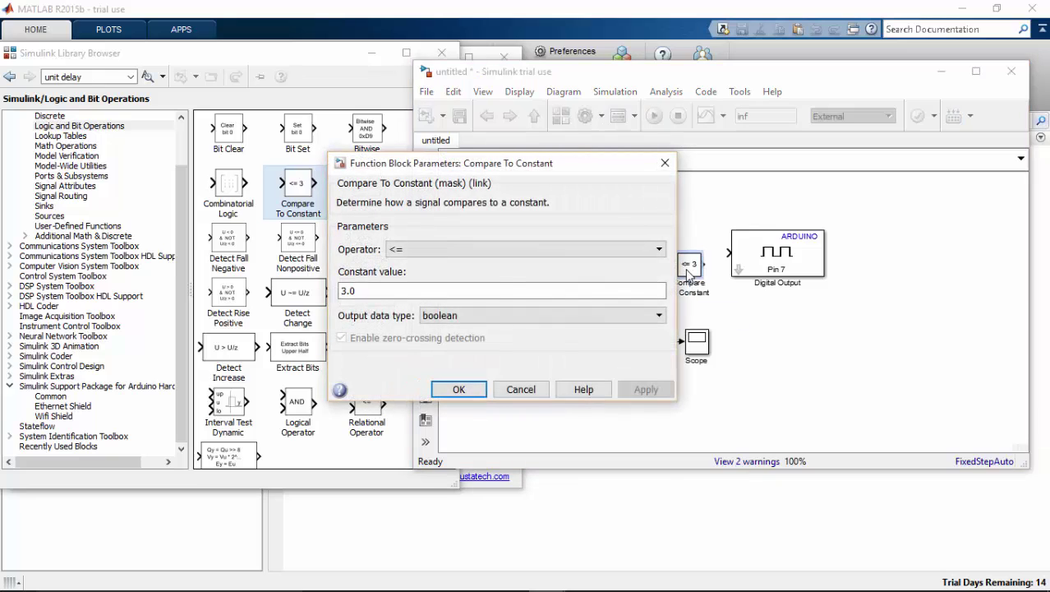
pyautogui.doubleClick(359, 290)
pyautogui.write('1')
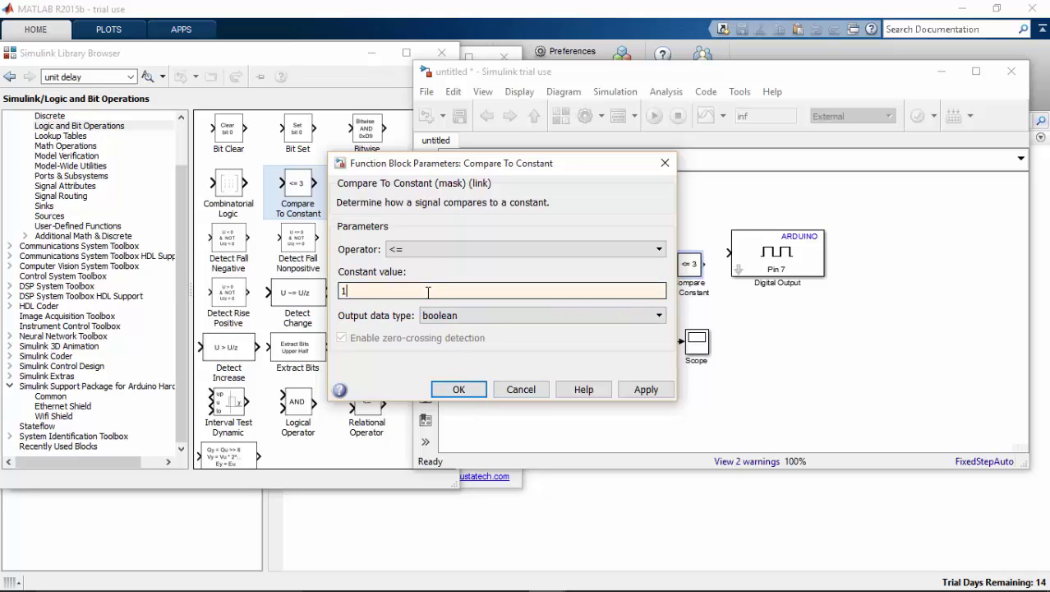
pyautogui.click(414, 256)
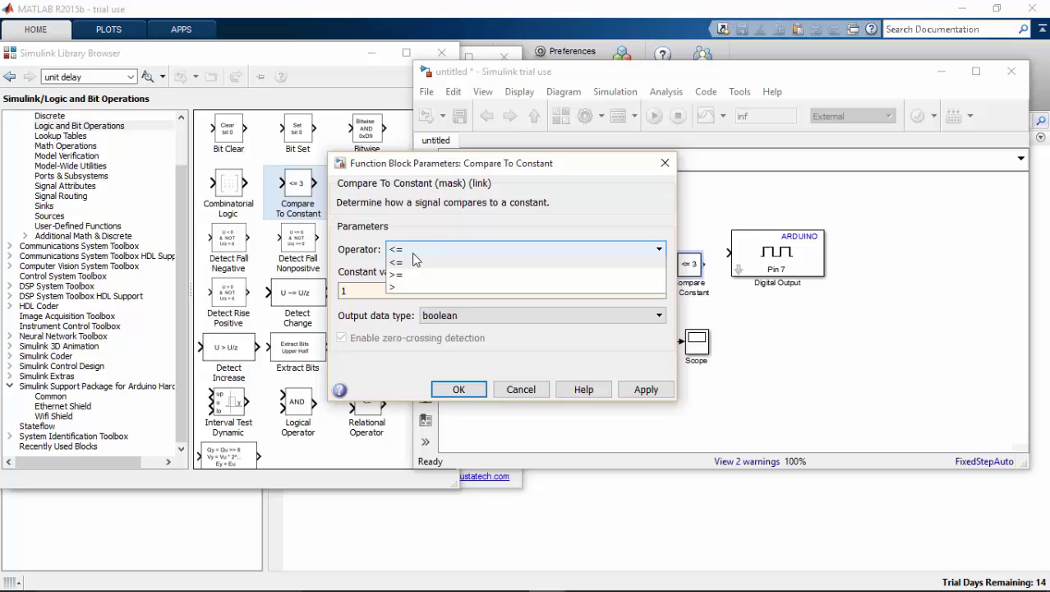
pyautogui.click(415, 288)
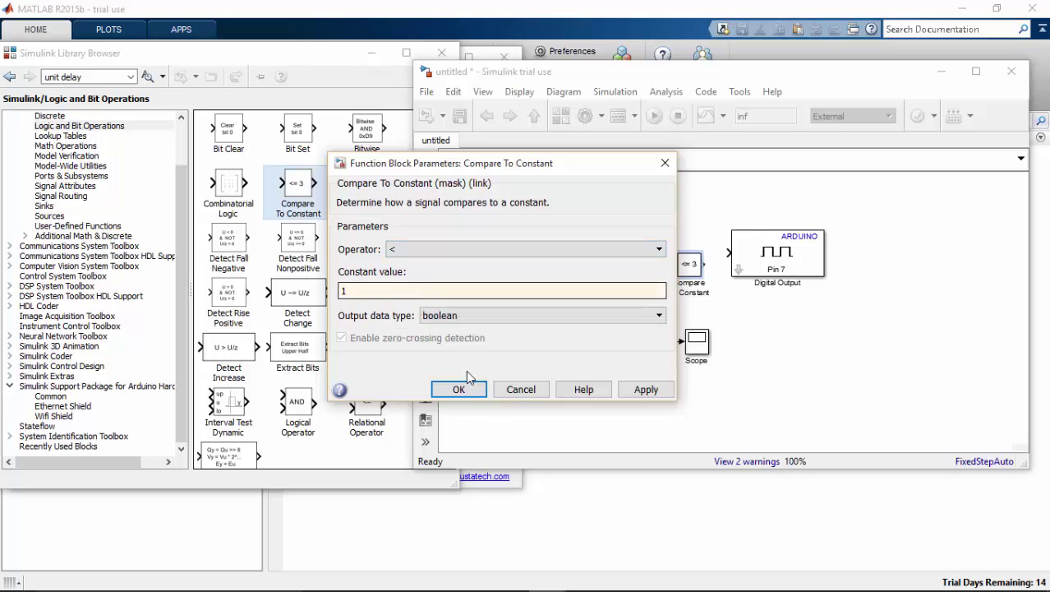
pyautogui.click(465, 388)
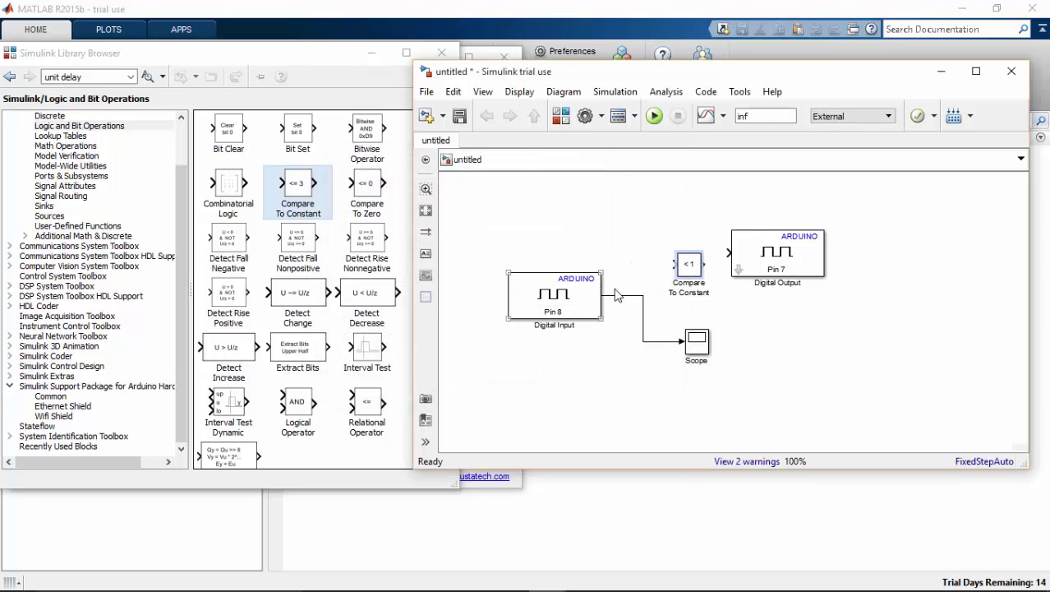
# Wire Digital Input through Compare To Constant into Digital Output pin 7 and minimize the Library Browser
pyautogui.moveTo(672, 261); pyautogui.dragTo(625, 294)
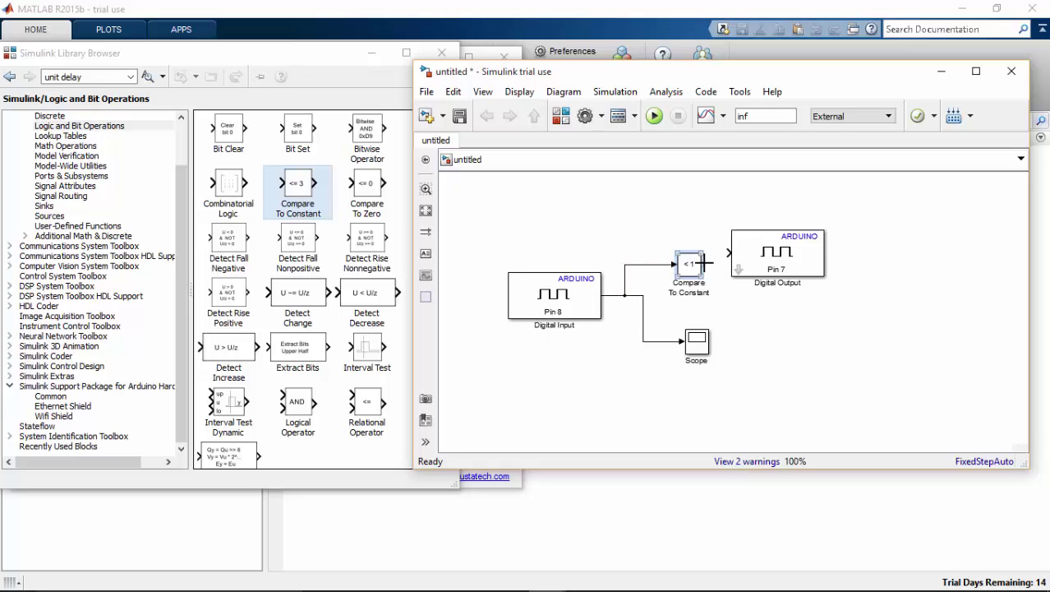
pyautogui.moveTo(705, 263); pyautogui.dragTo(734, 253)
pyautogui.click(371, 52)
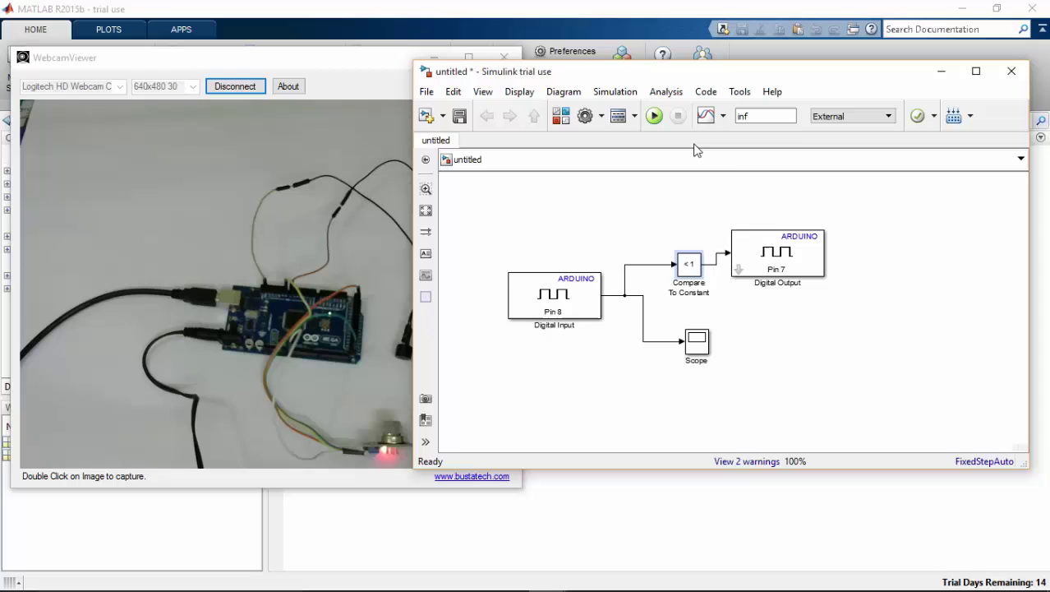
# Run the model on the Arduino Mega 2560 and open the Scope to view the plot
pyautogui.click(655, 117)
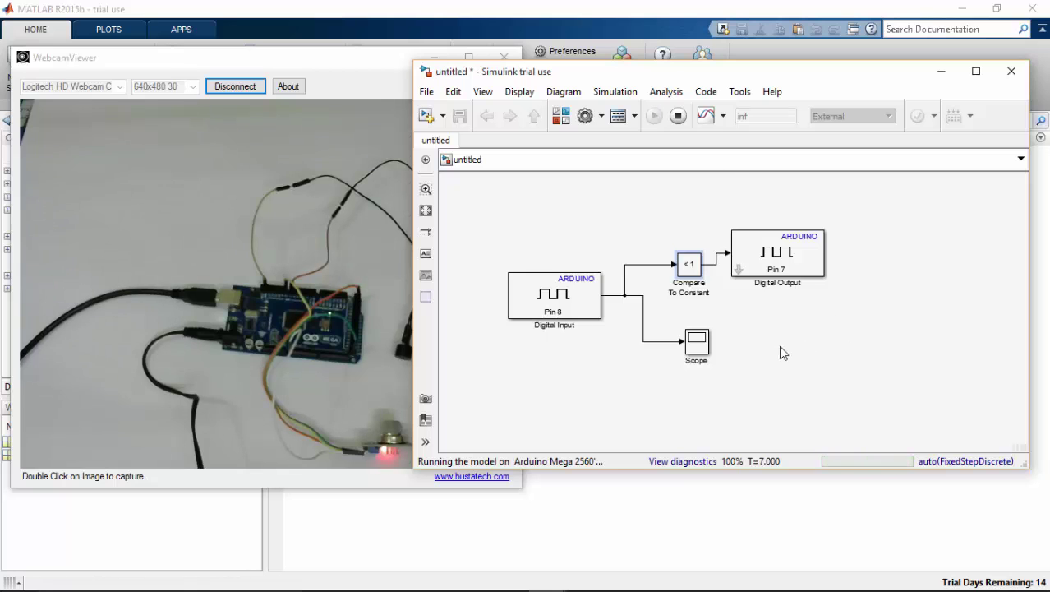
pyautogui.click(697, 343)
pyautogui.doubleClick(697, 344)
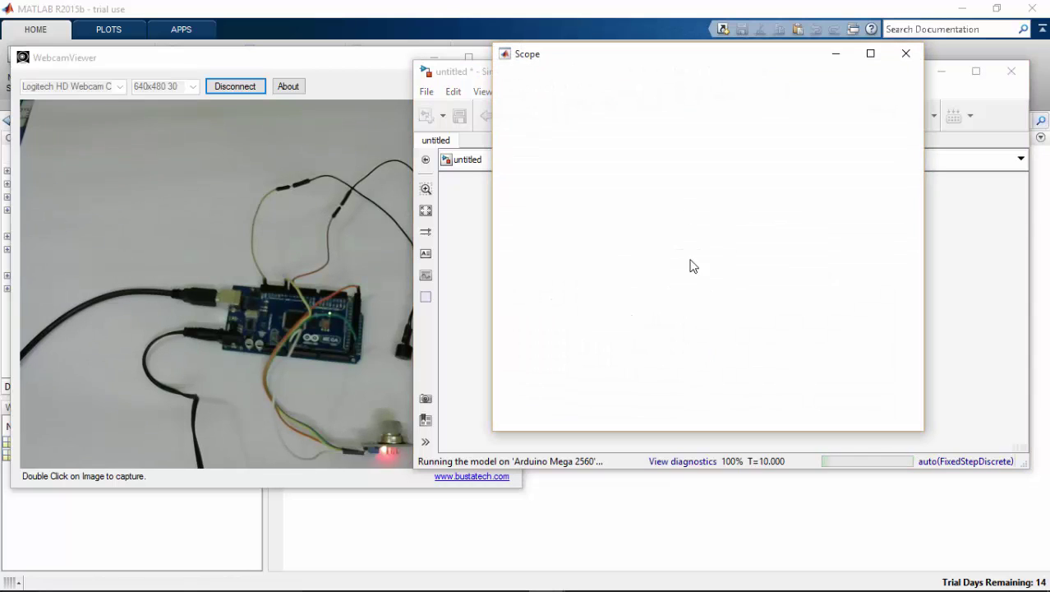
pyautogui.moveTo(628, 58); pyautogui.dragTo(282, 26)
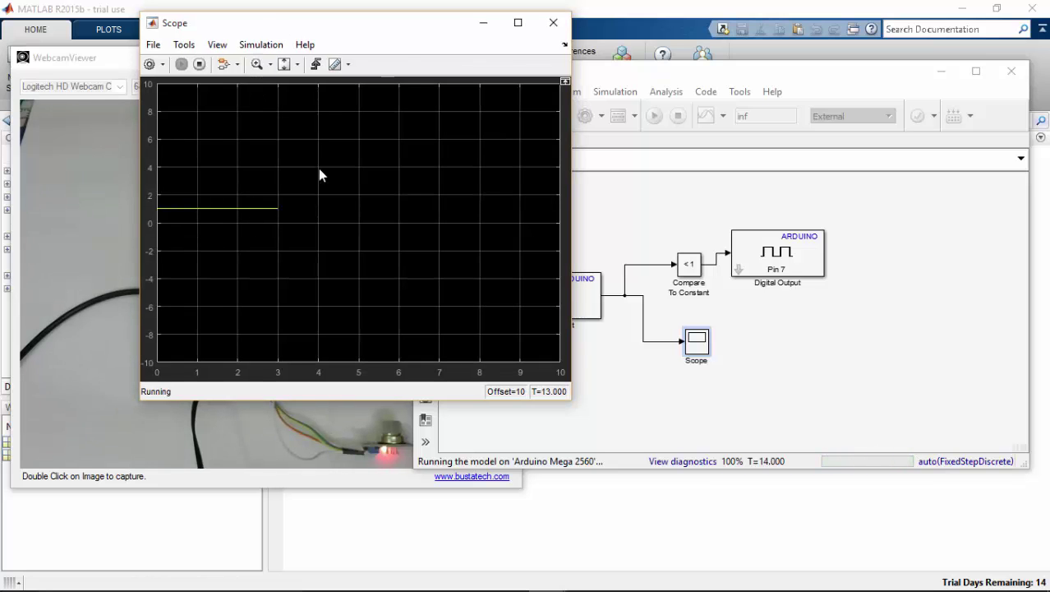
pyautogui.moveTo(394, 27); pyautogui.dragTo(877, 286)
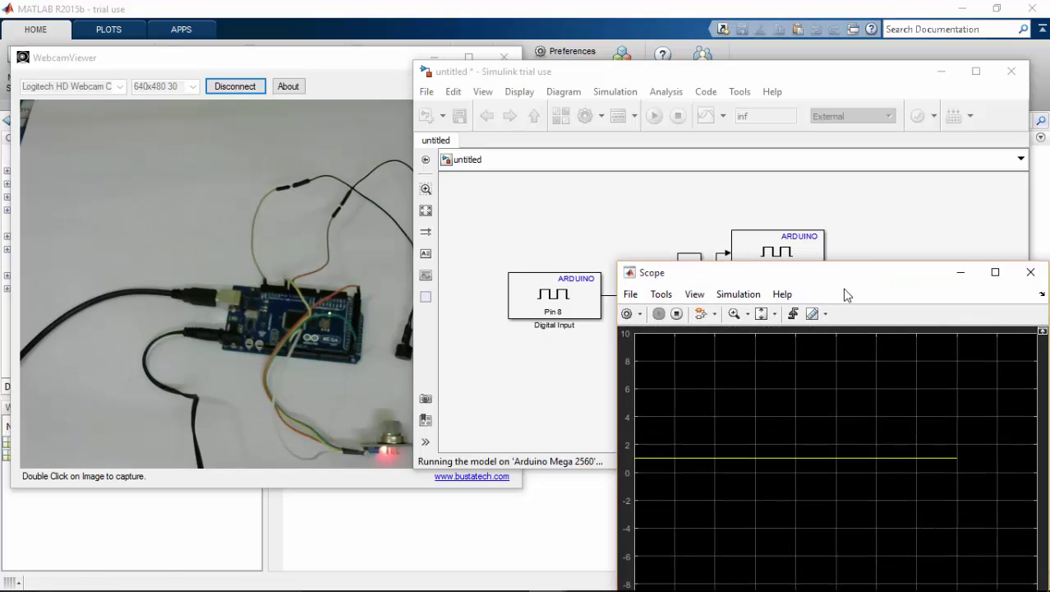